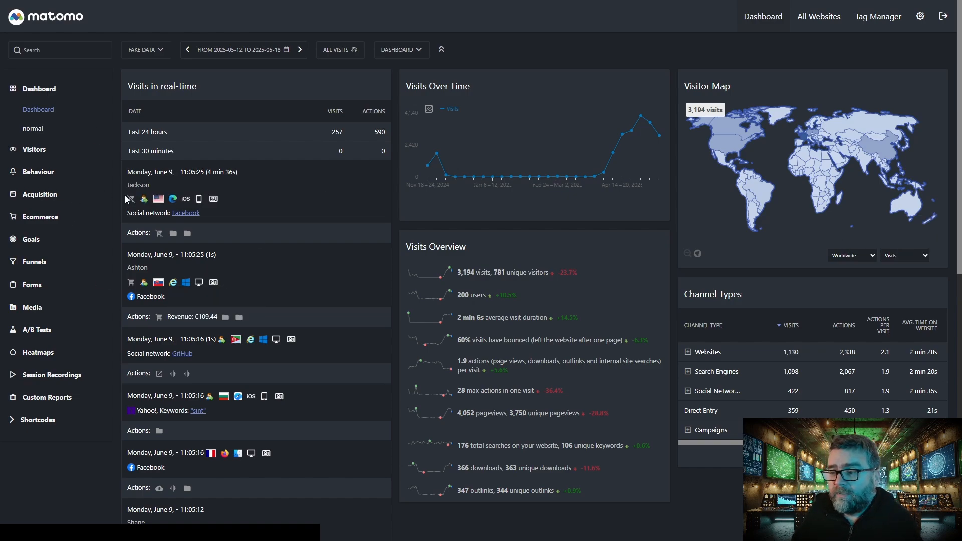
- Open the Outlinks report in the Behaviour section and look through the list of clicked outlinks
click(39, 177)
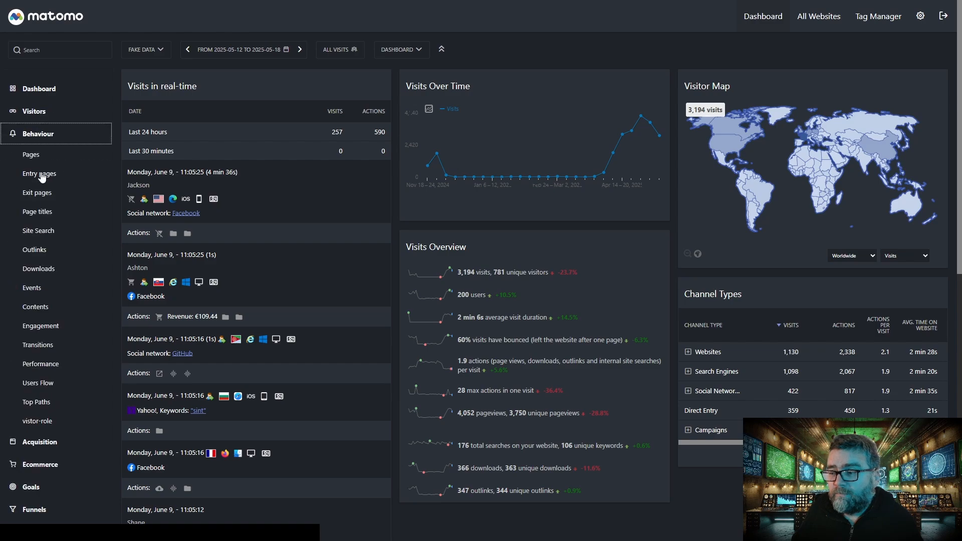
click(30, 252)
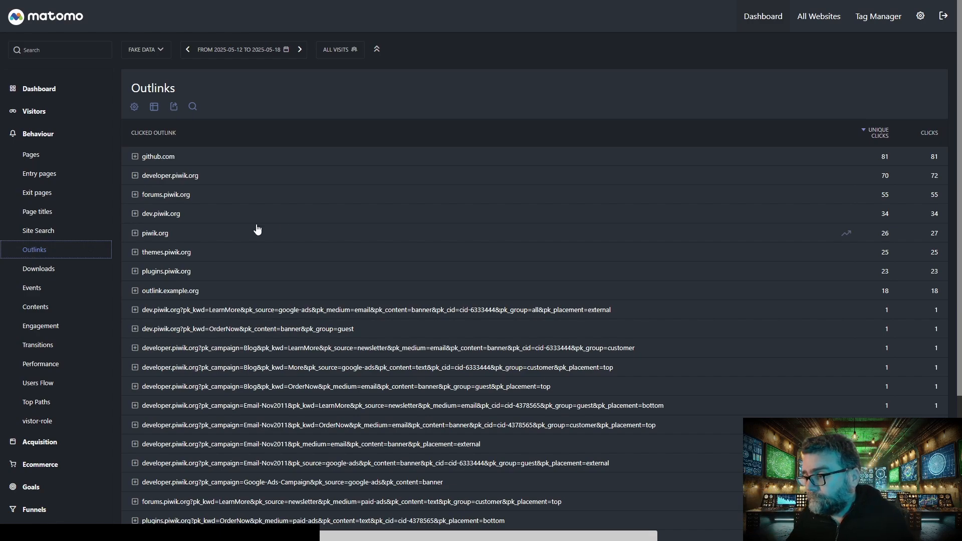
scroll(260, 250, down, 4)
scroll(262, 250, up, 4)
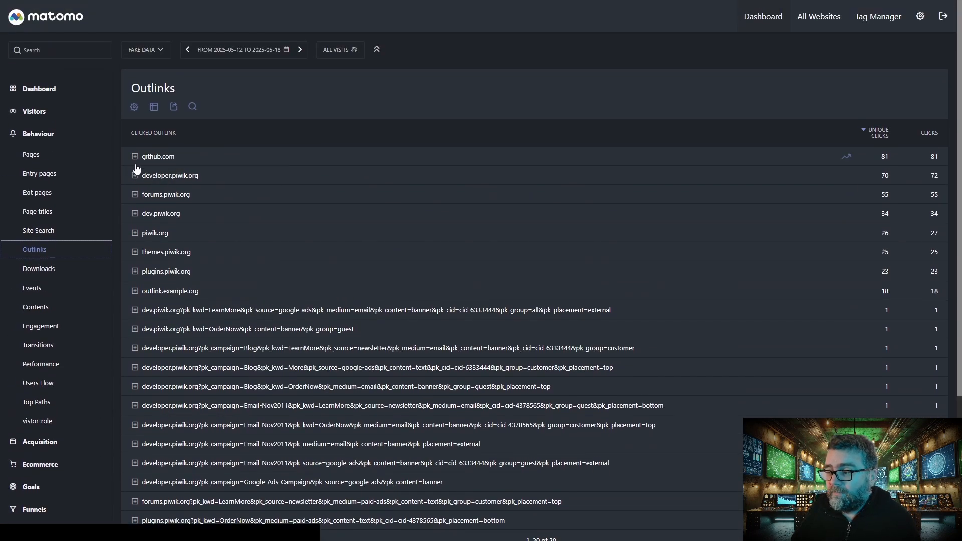
- Expand the github.com outlink to examine clicks on its individual URLs, and collapse it again
click(135, 156)
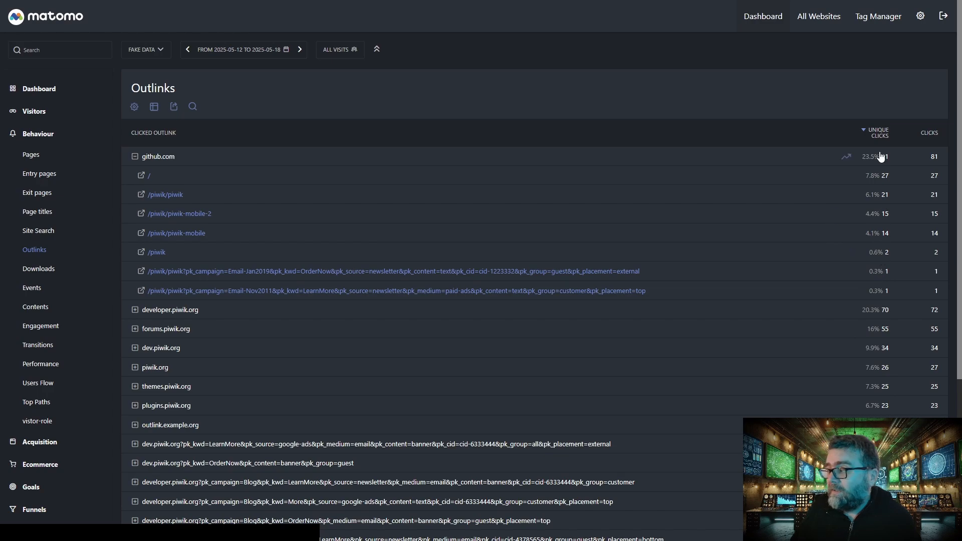
mouse_move(881, 157)
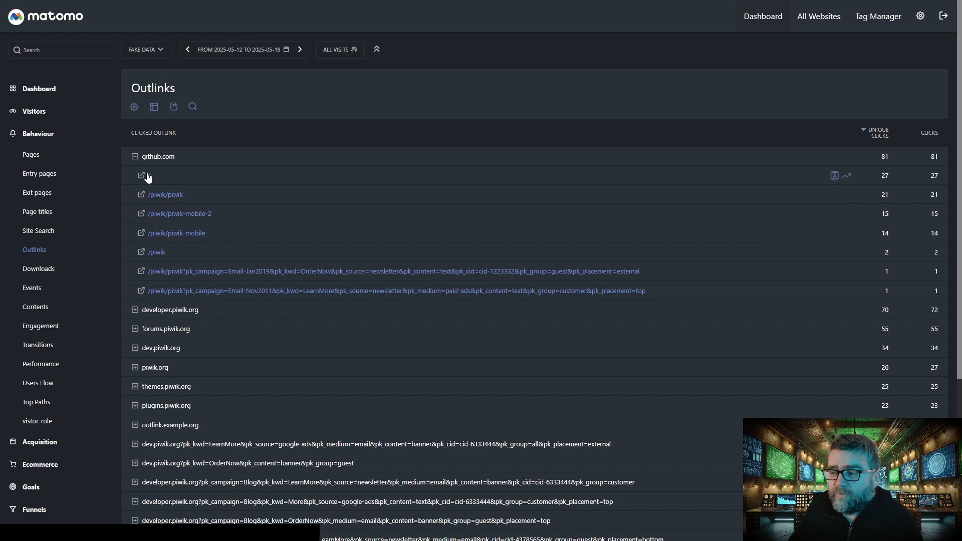
click(135, 157)
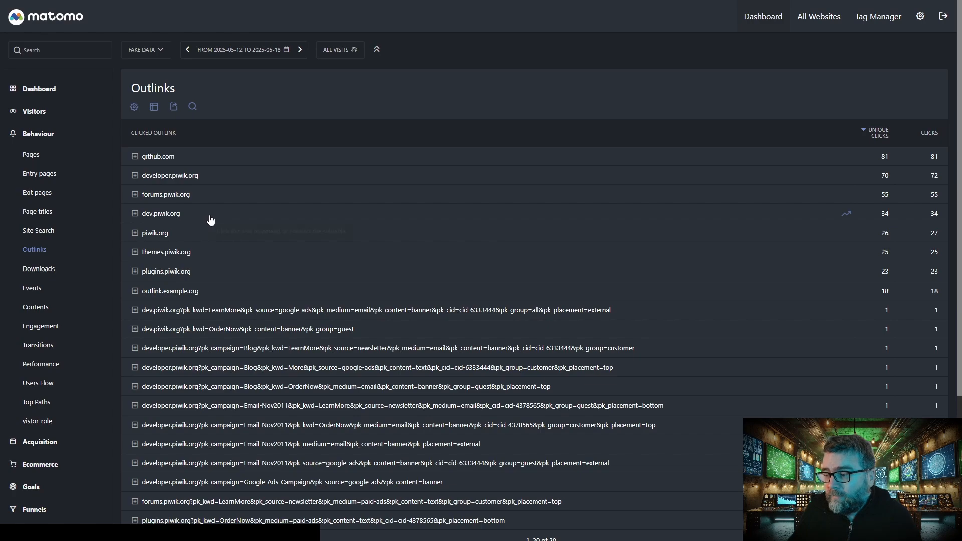
- Search the Outlinks report for "plugins"
scroll(210, 220, down, 4)
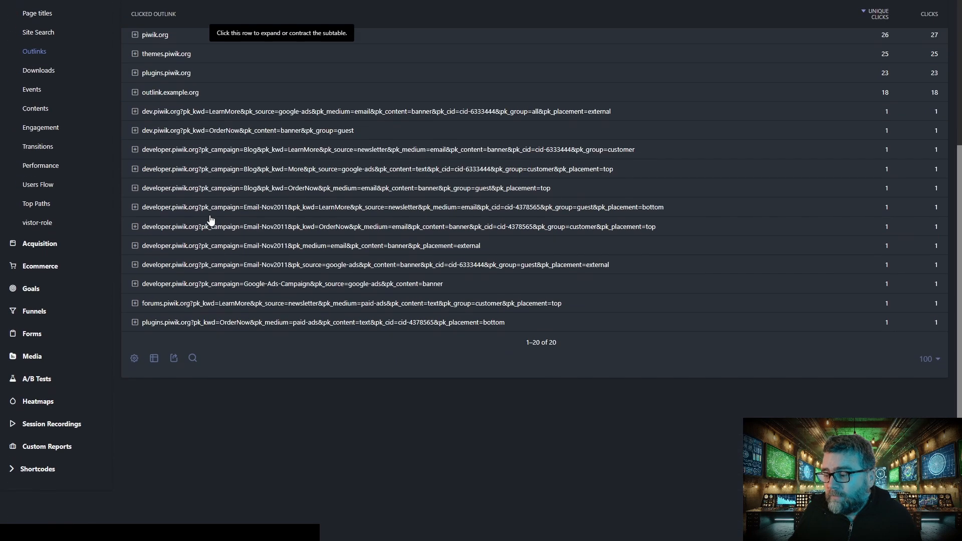
click(195, 360)
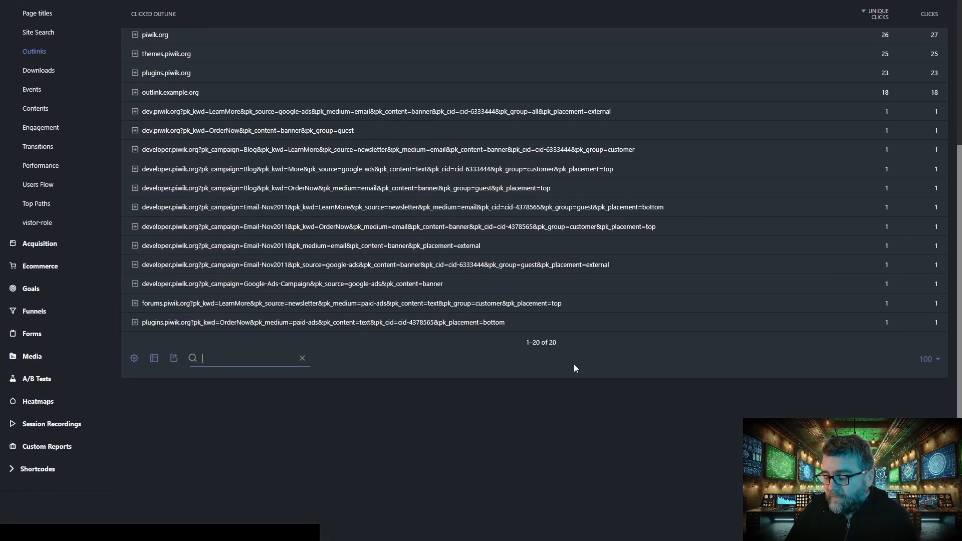
text(plugins)
key(Return)
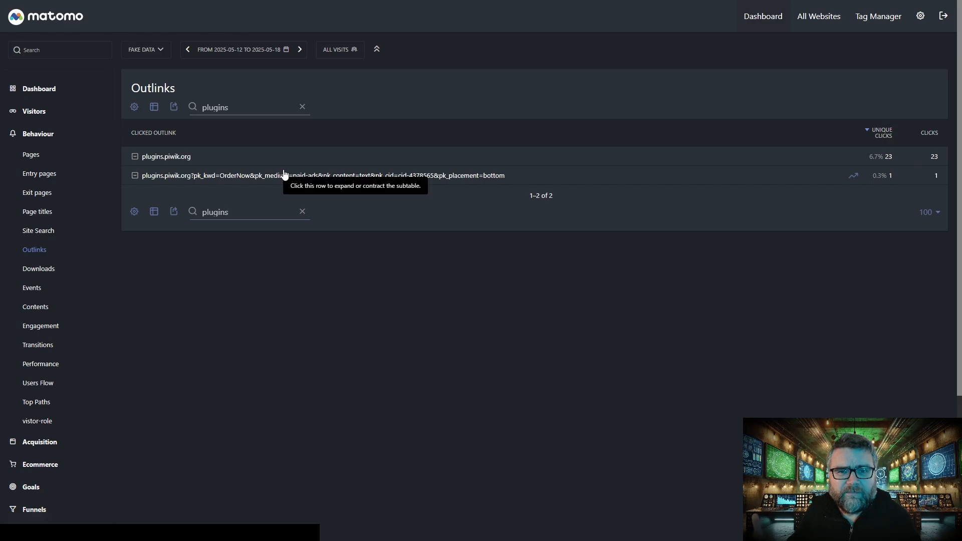
- Check the export options for the filtered outlinks without exporting, and clear the "plugins" search
click(173, 211)
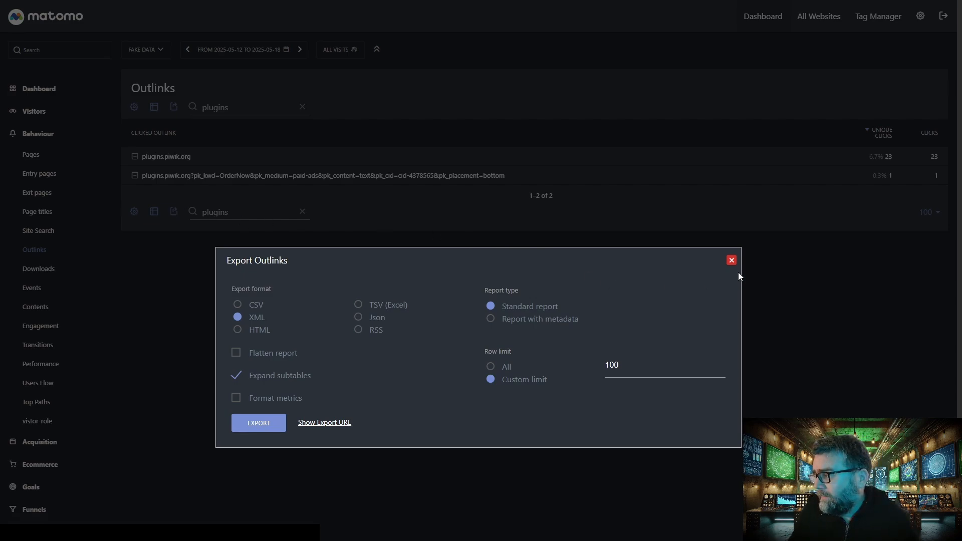
click(731, 261)
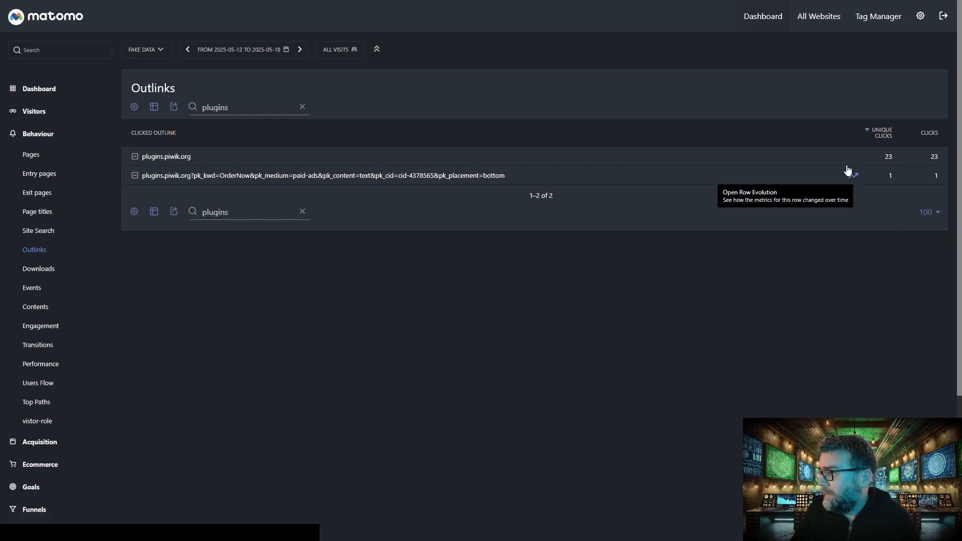
click(264, 213)
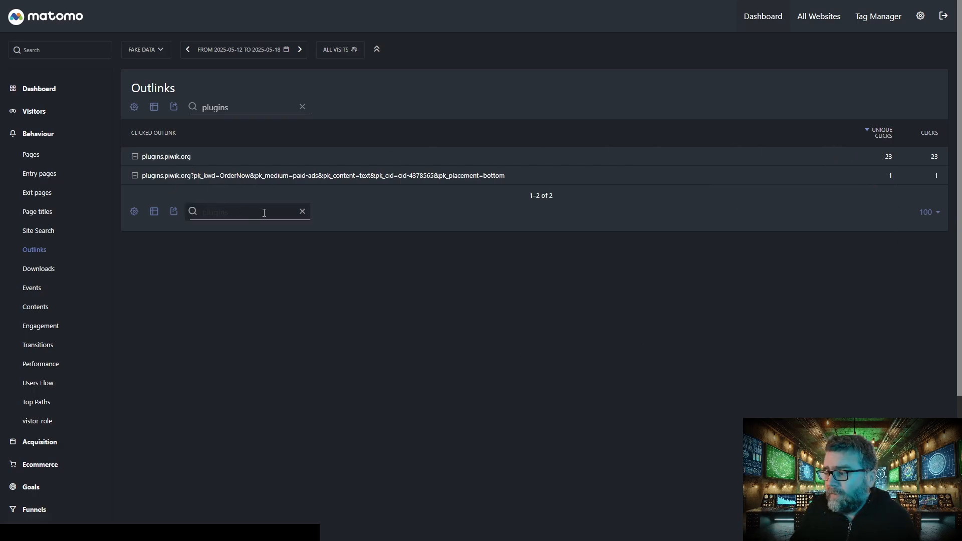
click(301, 212)
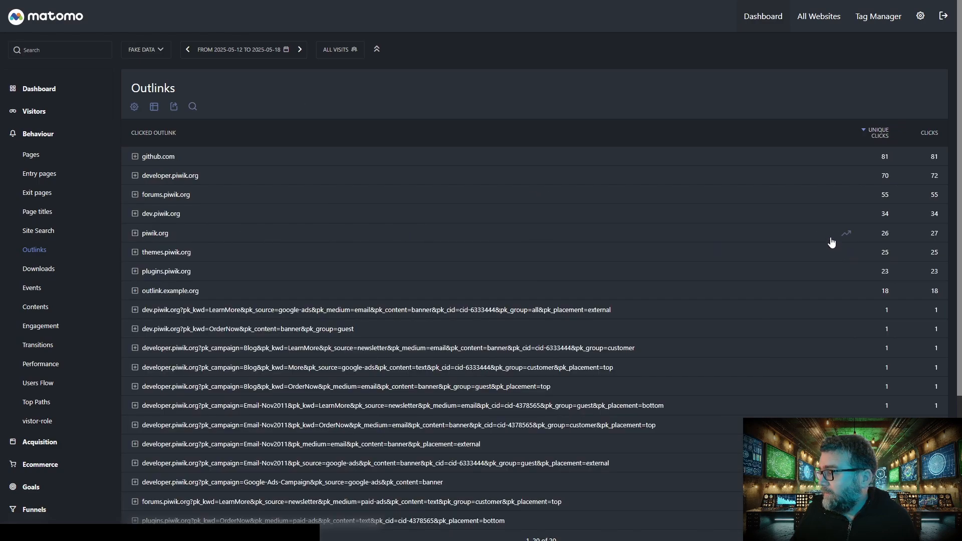
- View the segmented visits log for the root URL under the plugins.piwik.org outlink, and close it
click(135, 271)
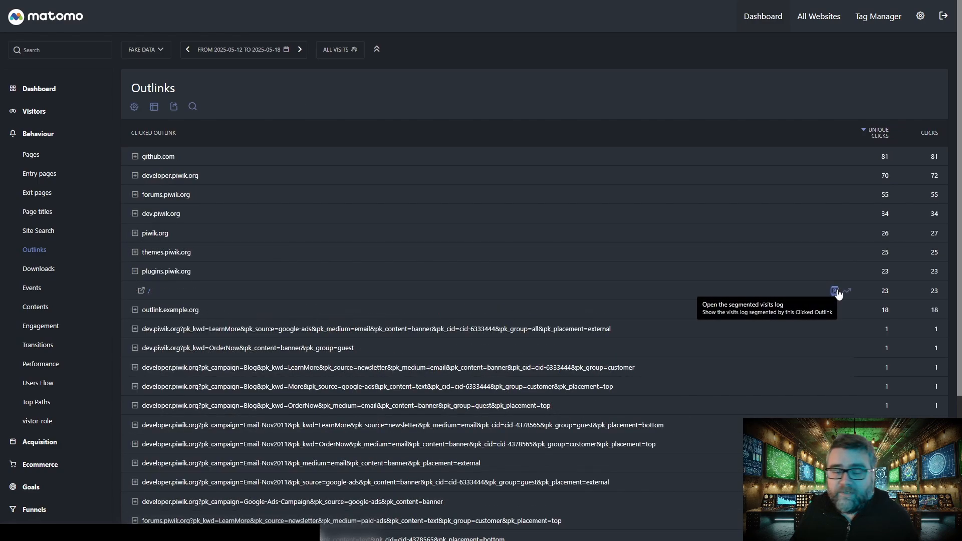
click(834, 291)
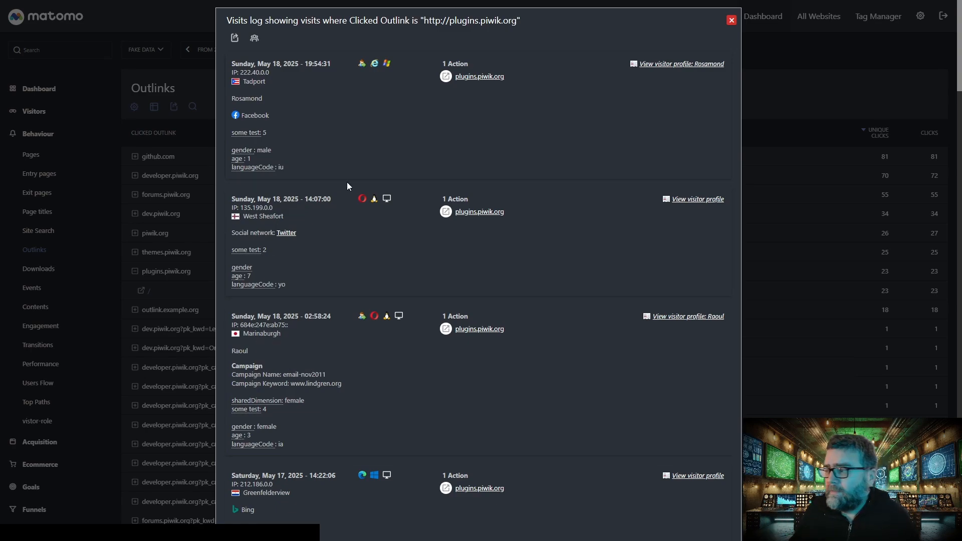
click(732, 21)
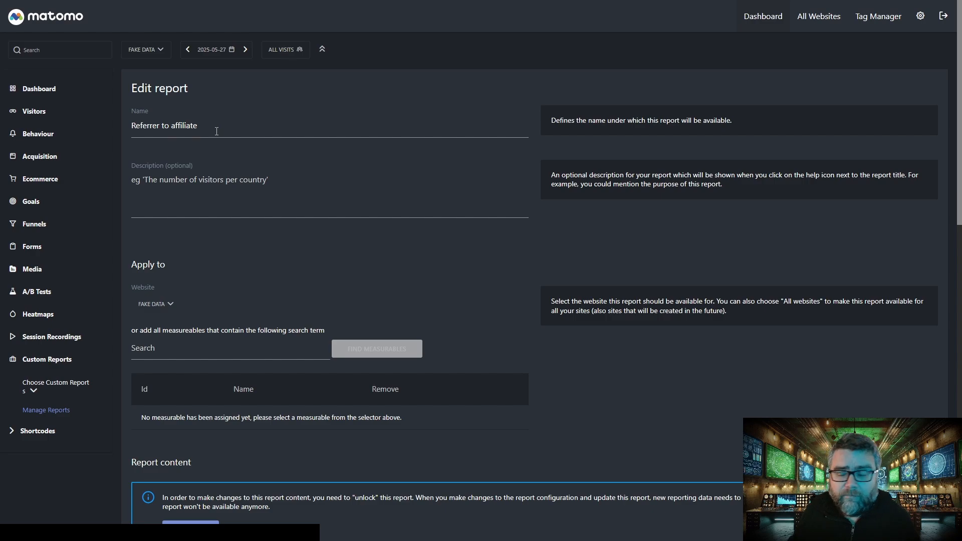
- Review the dimensions, metrics, filter and report page settings of the "Referrer to affiliate" custom report
scroll(237, 233, down, 9)
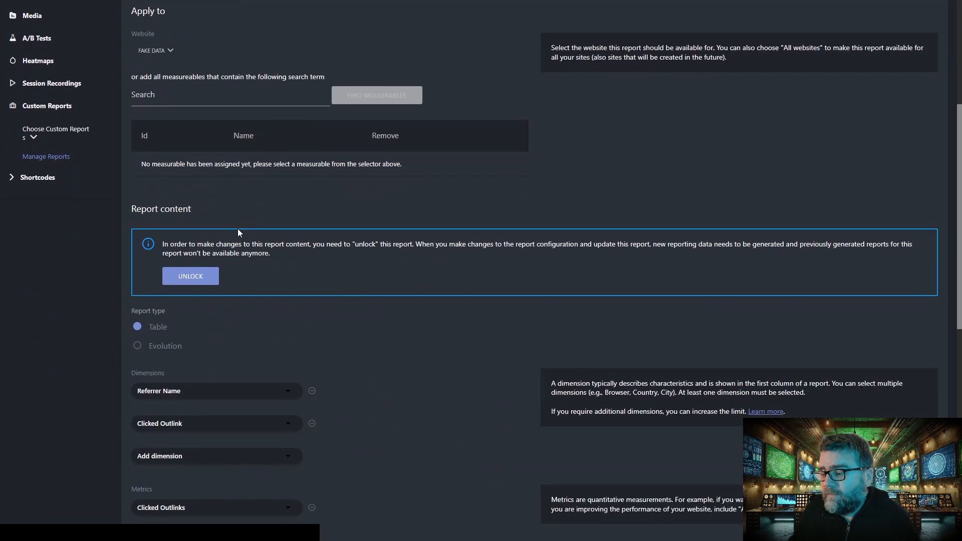
scroll(237, 233, down, 1)
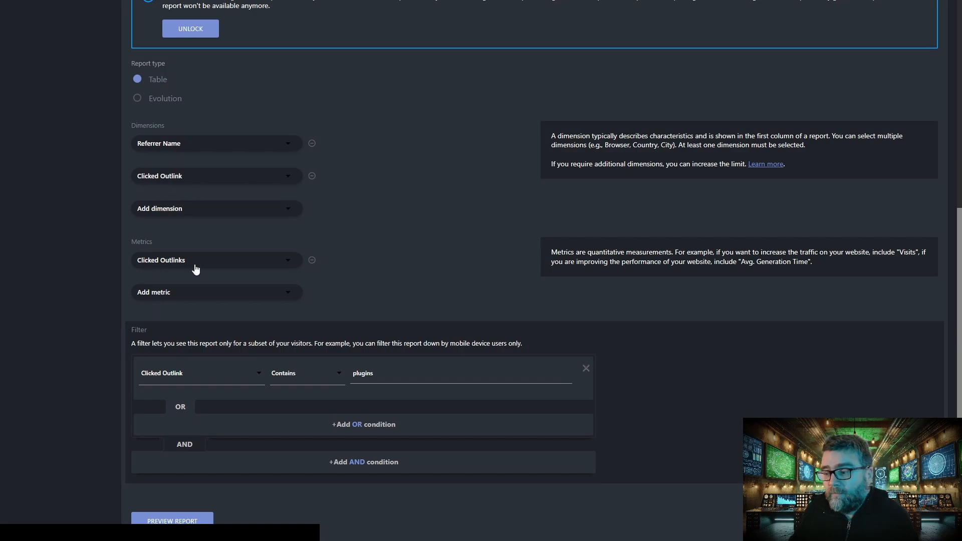
scroll(348, 232, down, 3)
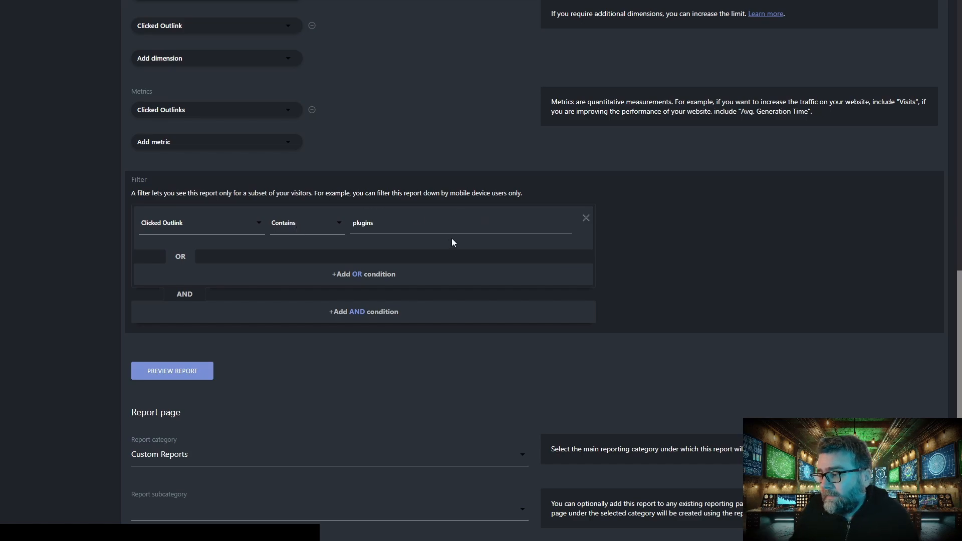
scroll(285, 300, down, 2)
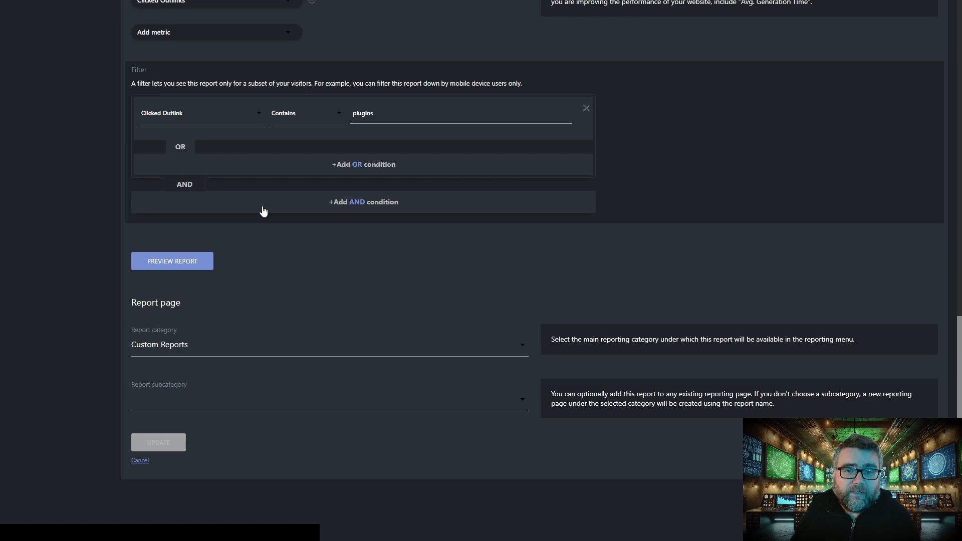
scroll(263, 211, up, 5)
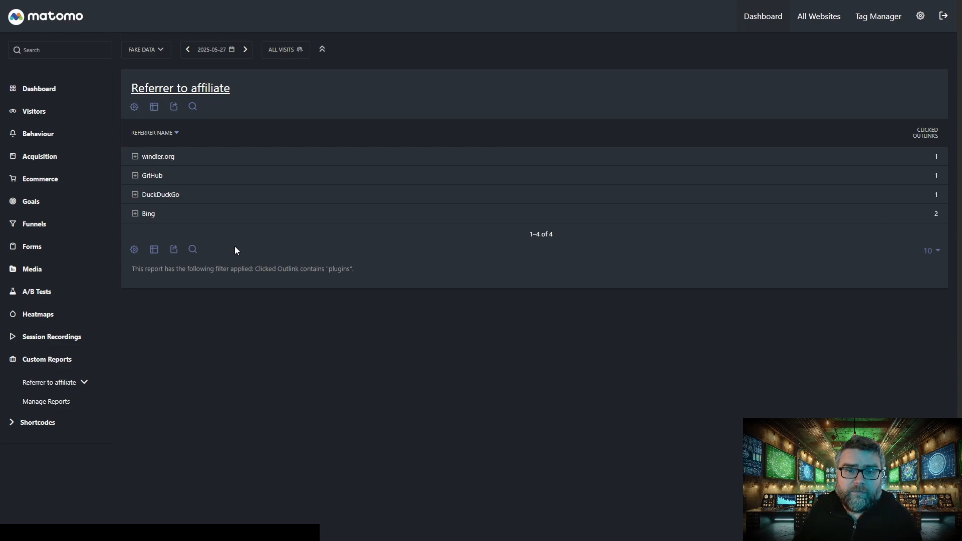
- Examine the clicked outlinks under the windler.org, GitHub and Yandex referrers in the "Referrer to affiliate" report
click(135, 157)
click(138, 274)
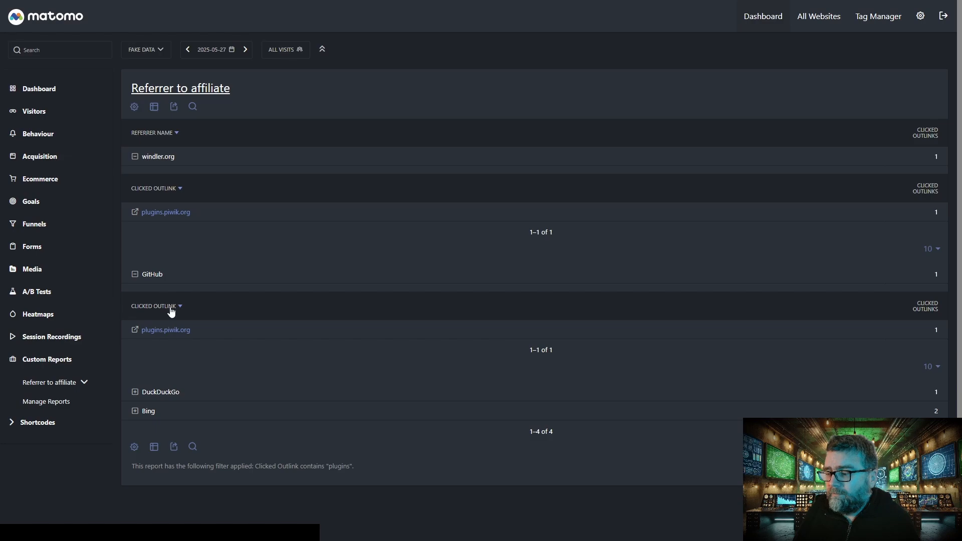
click(135, 157)
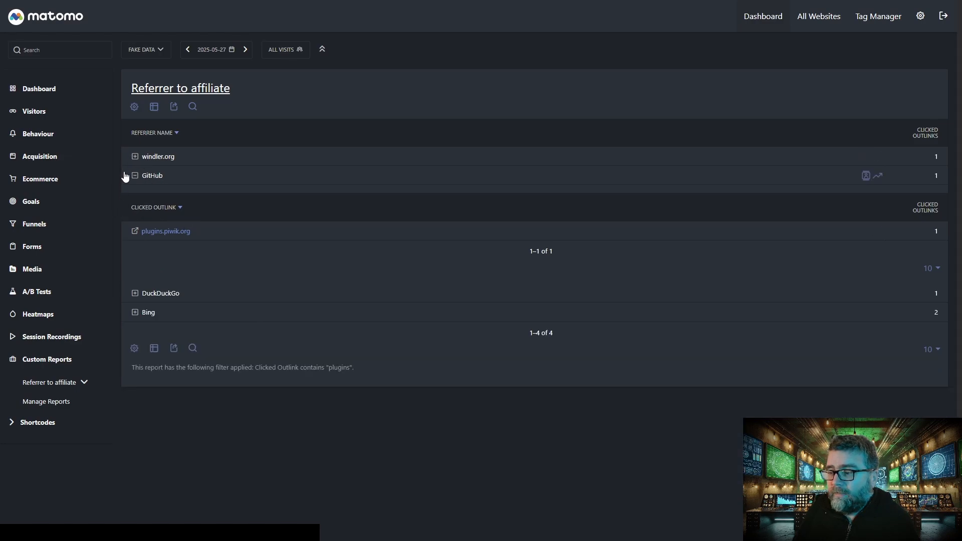
click(135, 175)
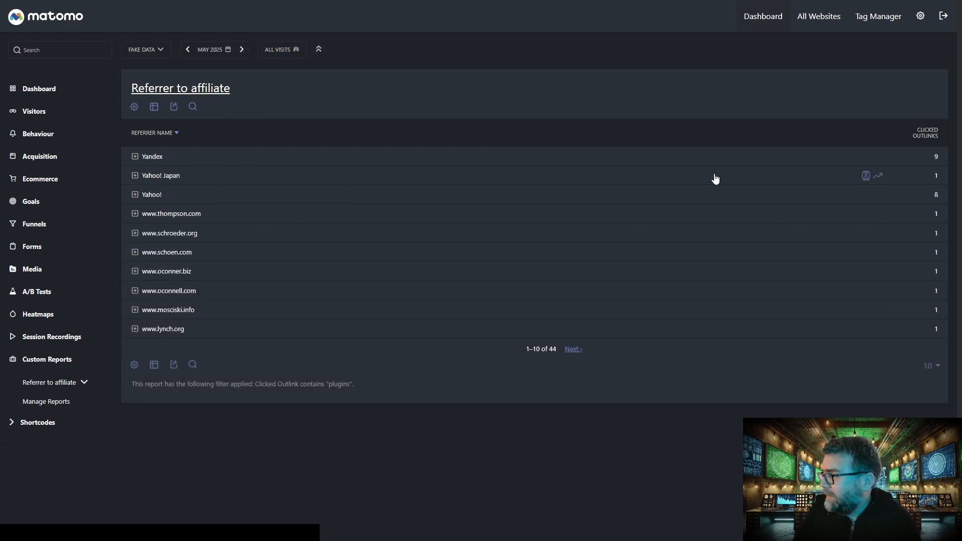
click(134, 157)
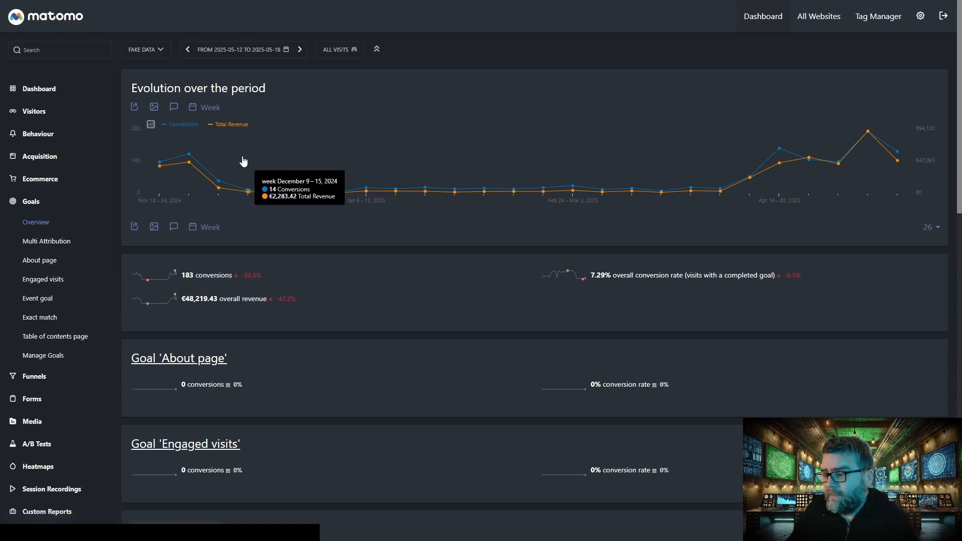
- Start a new goal from the goal management page and name it "plugins clicks"
click(47, 356)
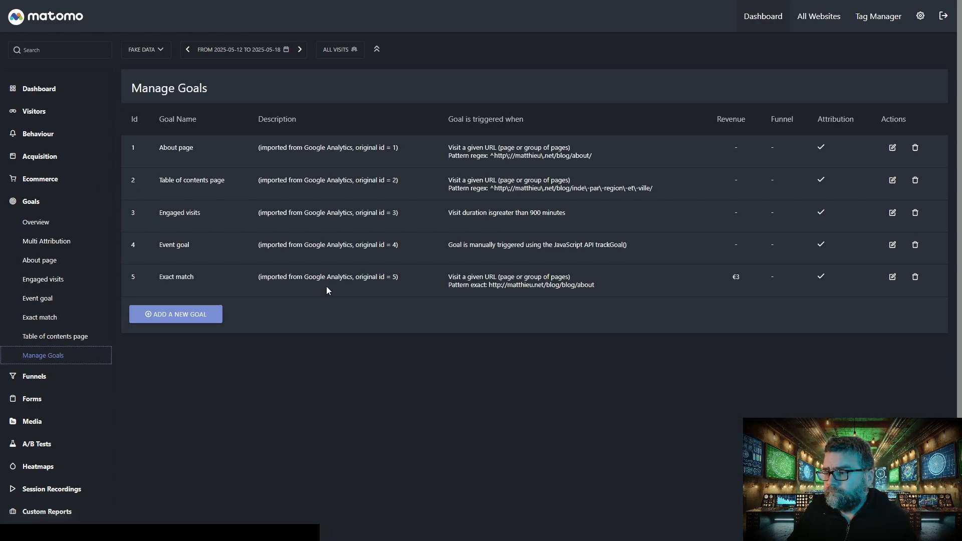
click(199, 315)
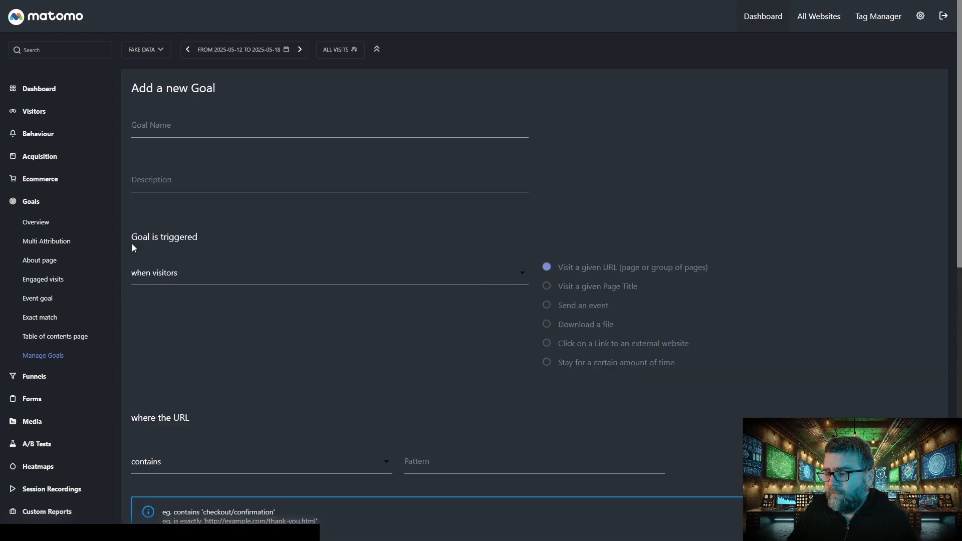
click(214, 128)
text(plugins)
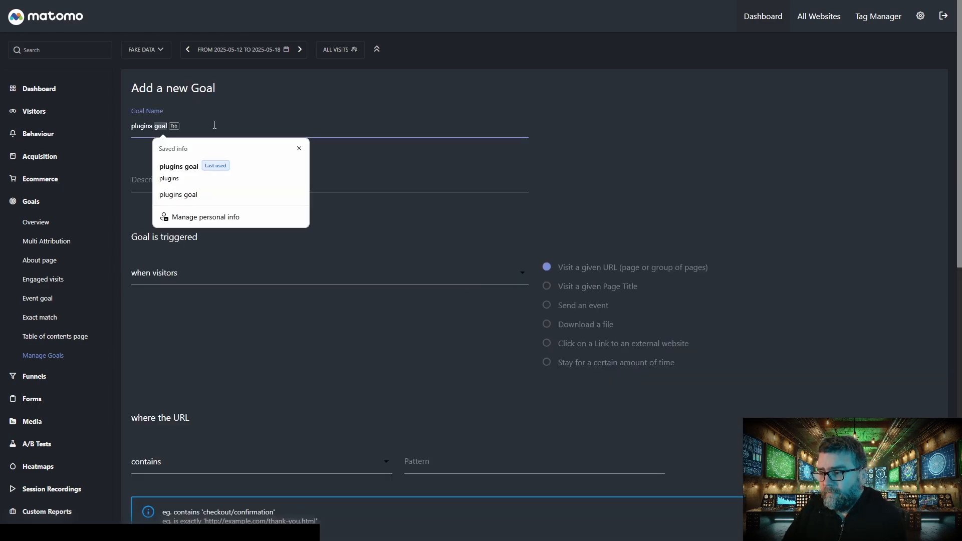
text( links)
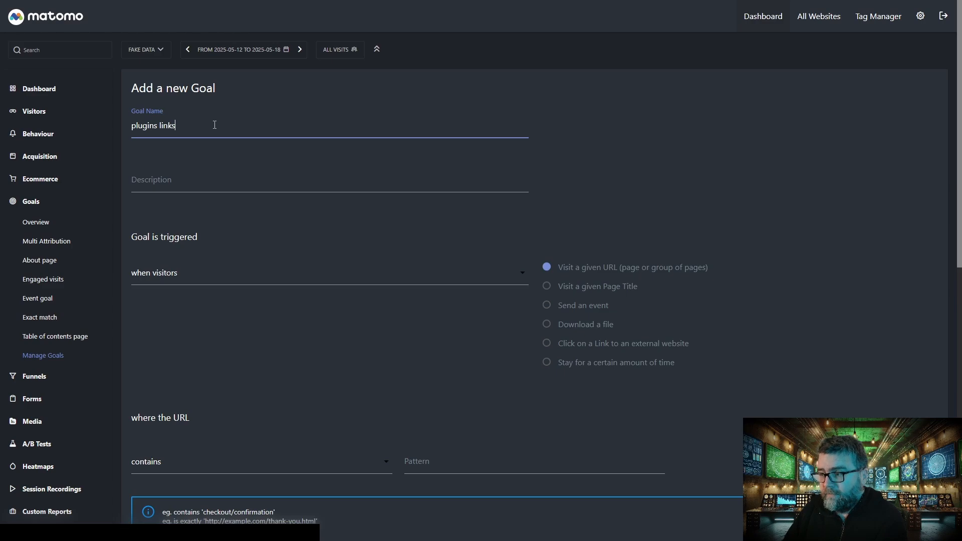
key(BackSpace)
key(BackSpace)
key(BackSpace)
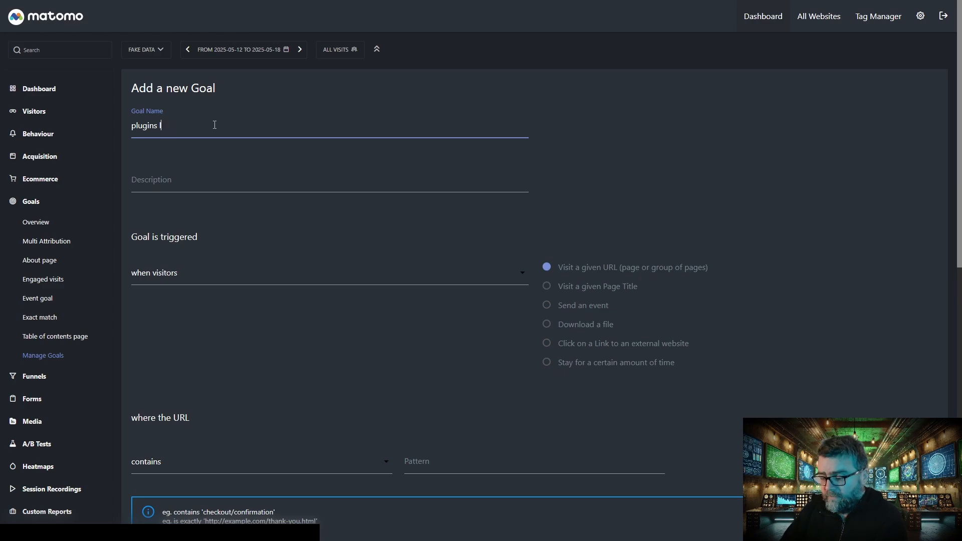
text(clicks)
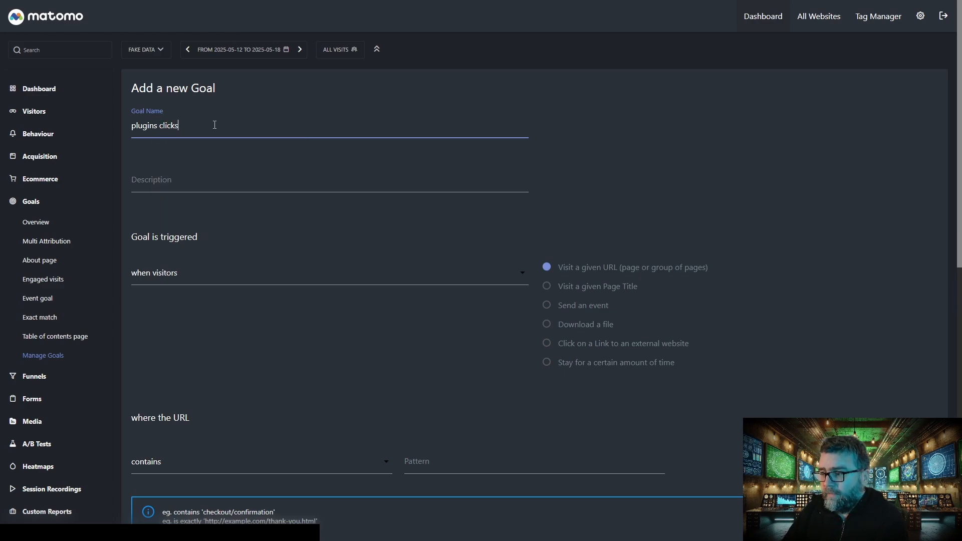
- Trigger the new goal on a click to an external website whose URL contains "plugins", and review the remaining goal options
click(577, 347)
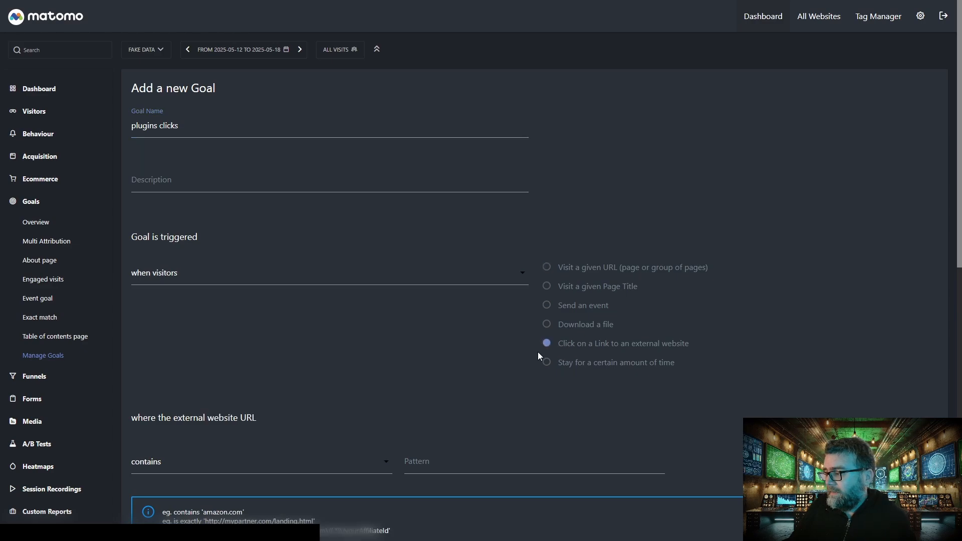
click(412, 463)
text(plugi)
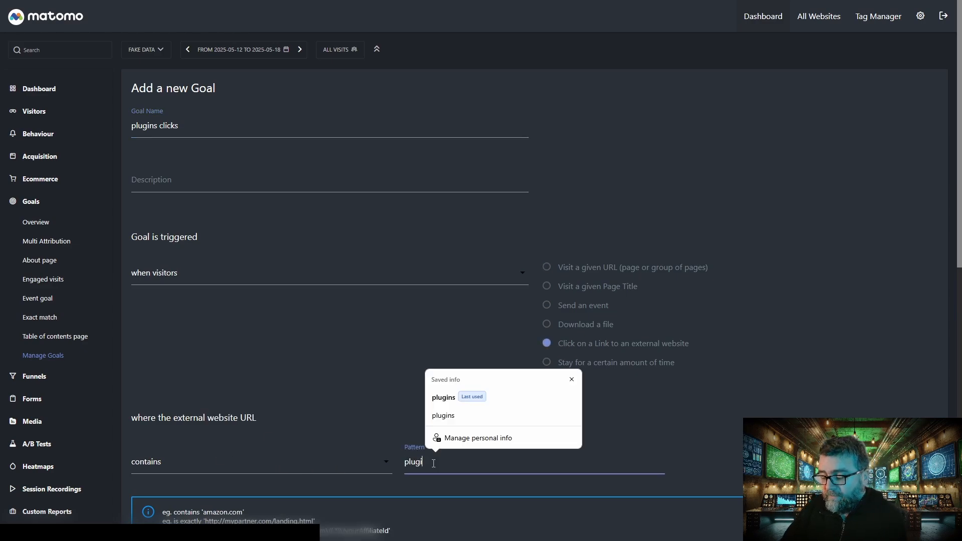
text(ns)
scroll(244, 444, down, 9)
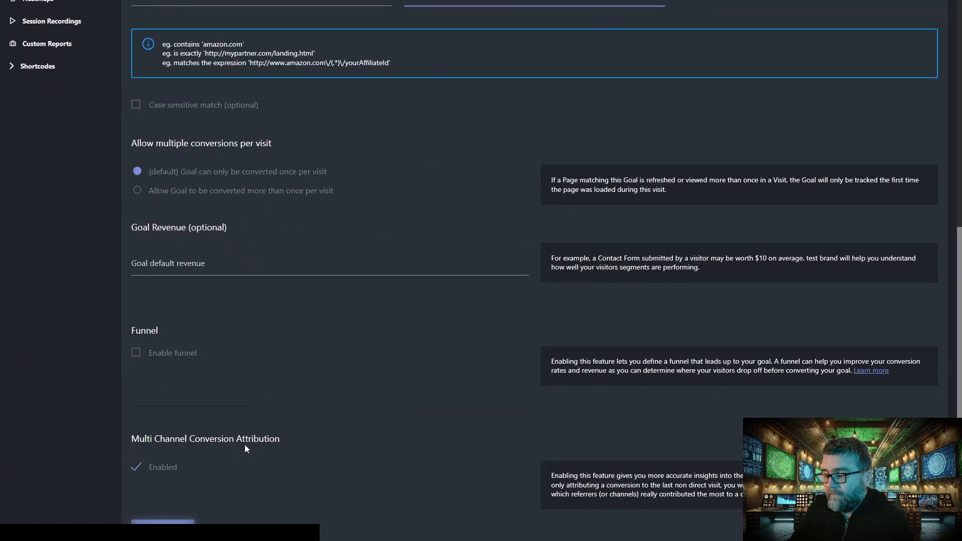
scroll(245, 443, down, 2)
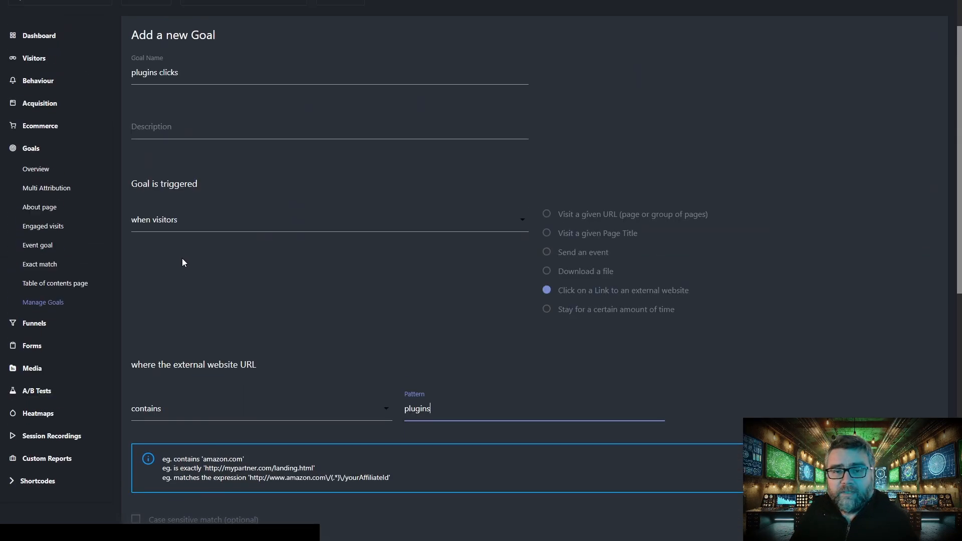
- Open the "Table of contents page" goal report and view its conversions by referring websites
click(56, 288)
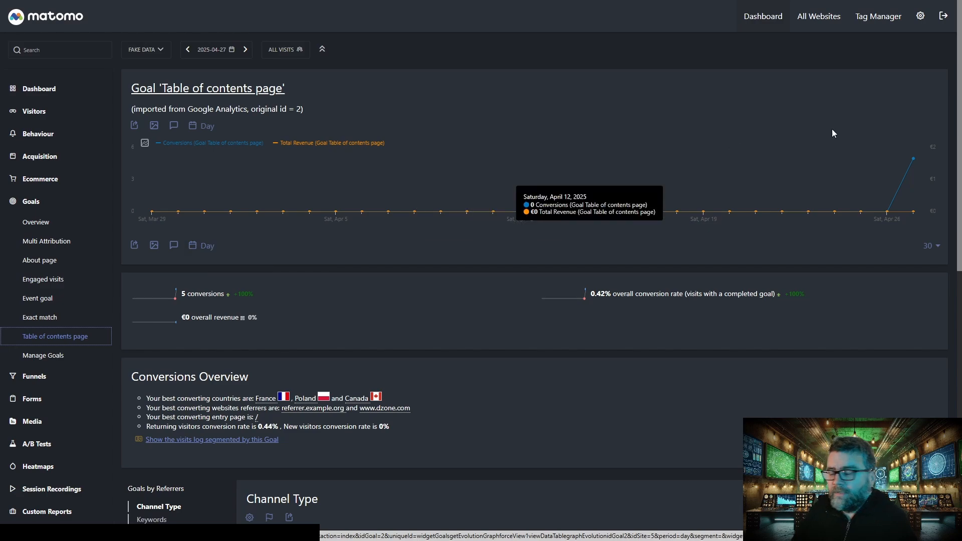
scroll(471, 277, down, 8)
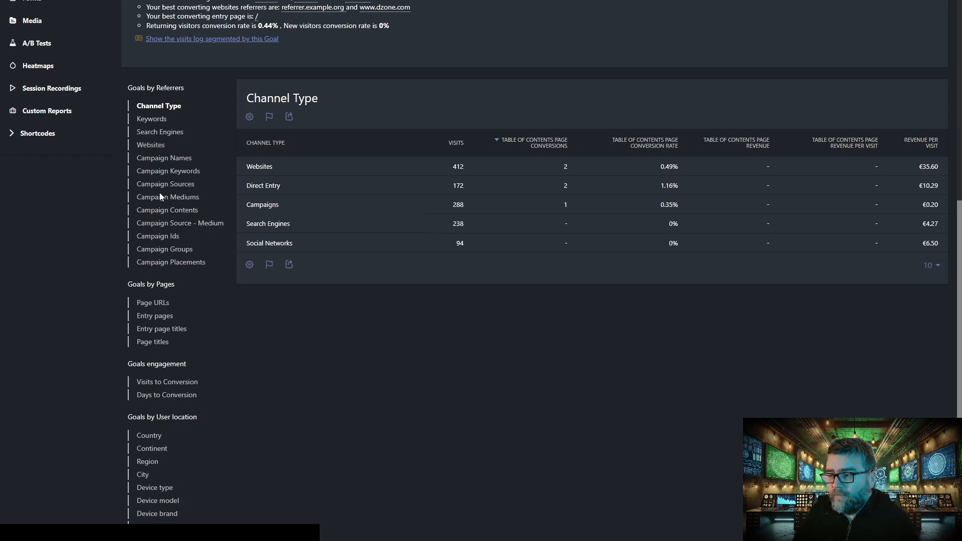
scroll(175, 326, down, 3)
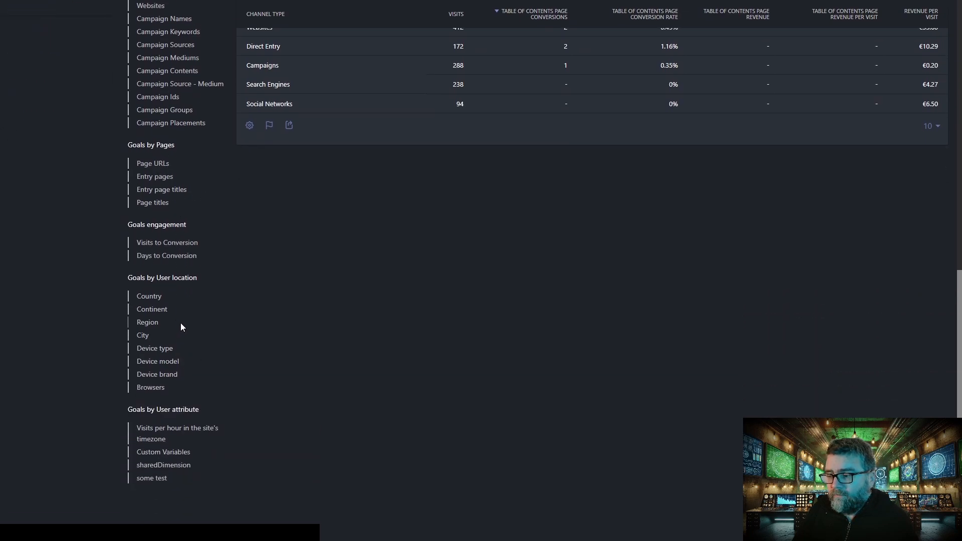
scroll(176, 332, up, 4)
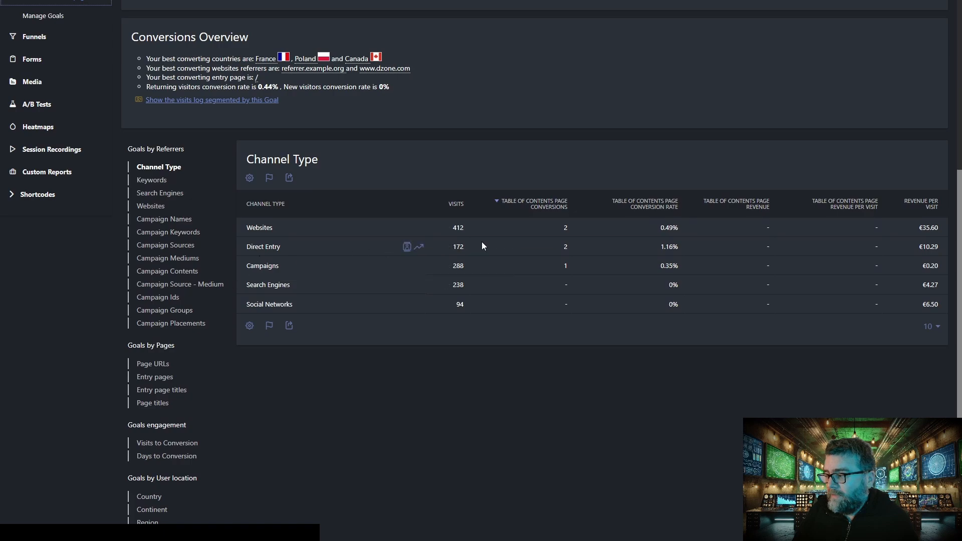
click(145, 206)
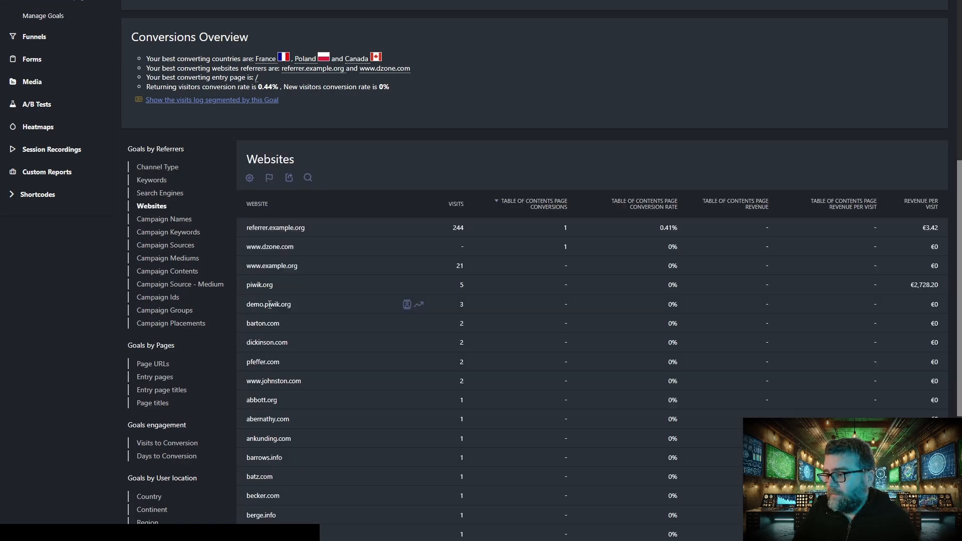